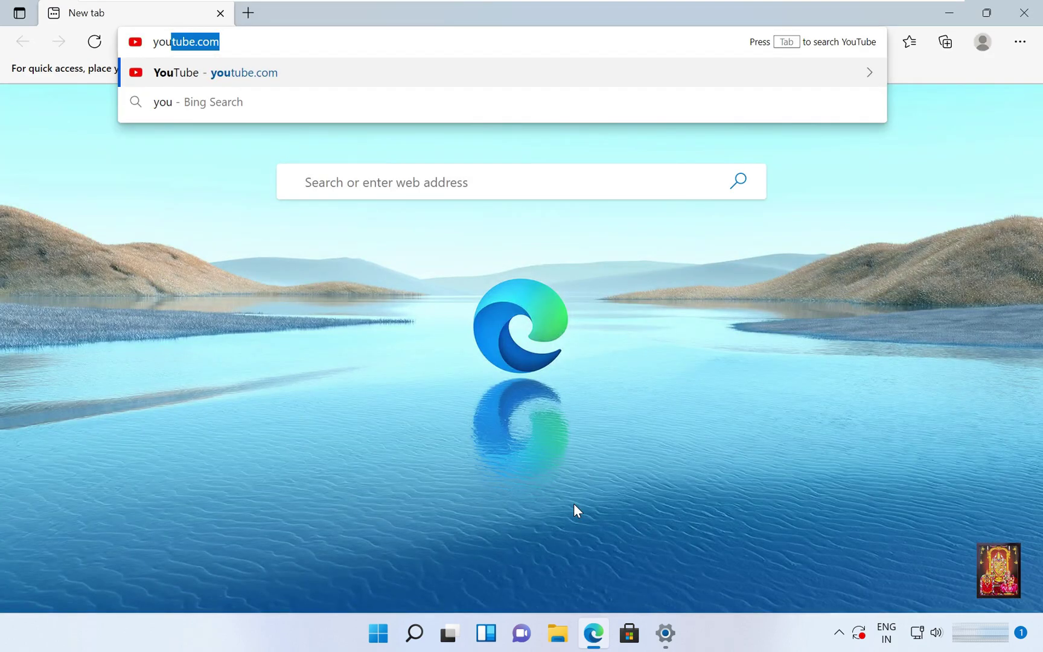
Step: Enter youtube.com in the Edge address bar
type("e.com")
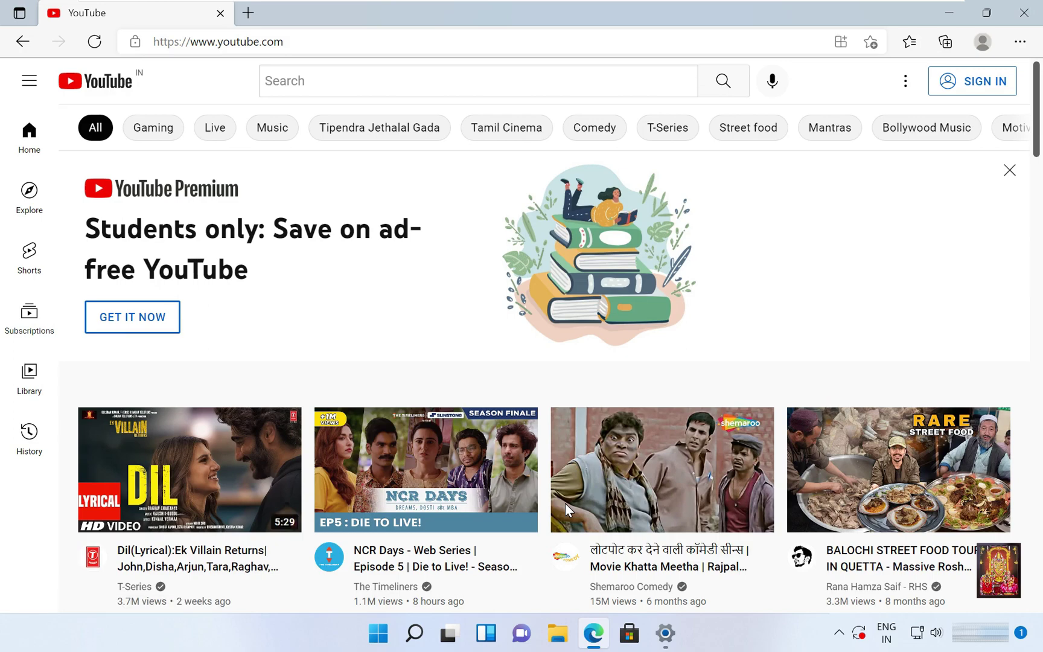
Step: Close Edge and open the Windows folder on Local Disk (C:) from This PC
left_click(1024, 17)
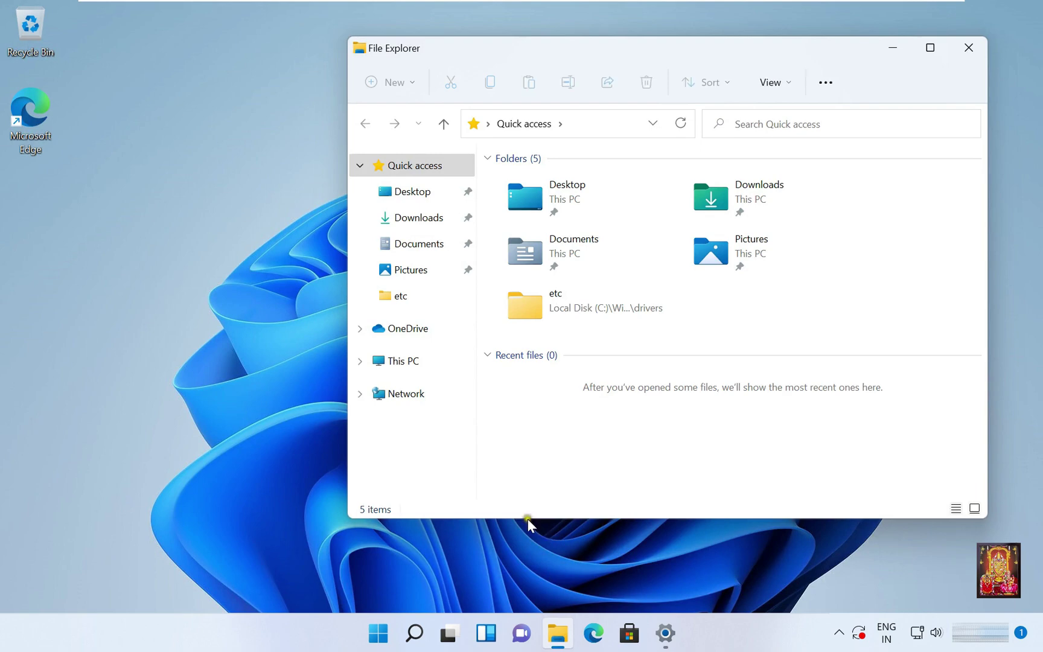
left_click(394, 364)
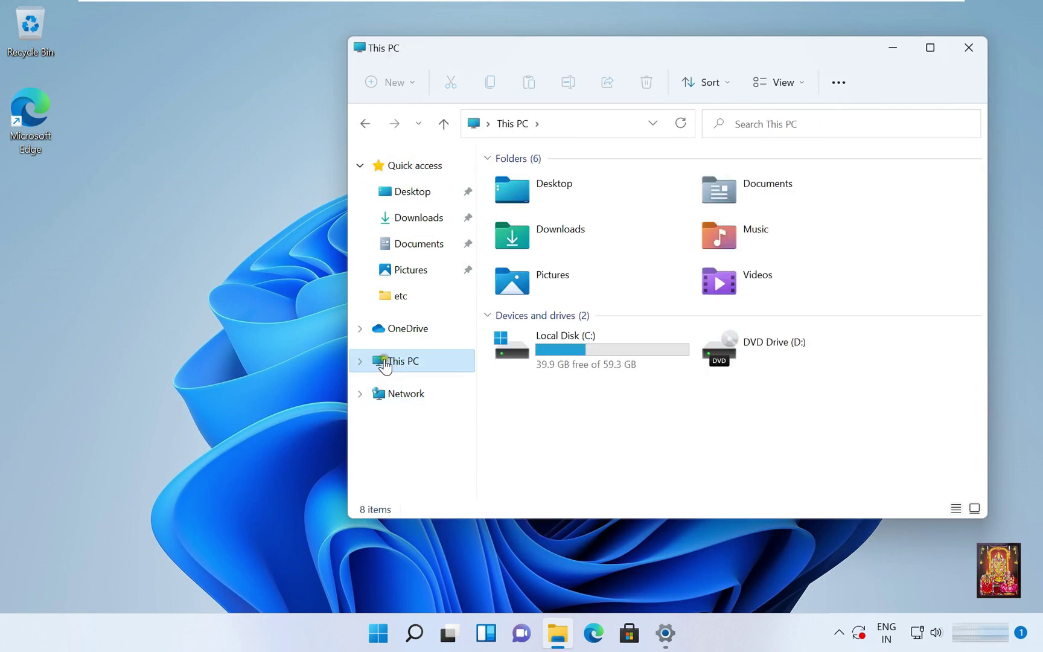
left_click(589, 353)
double_click(589, 353)
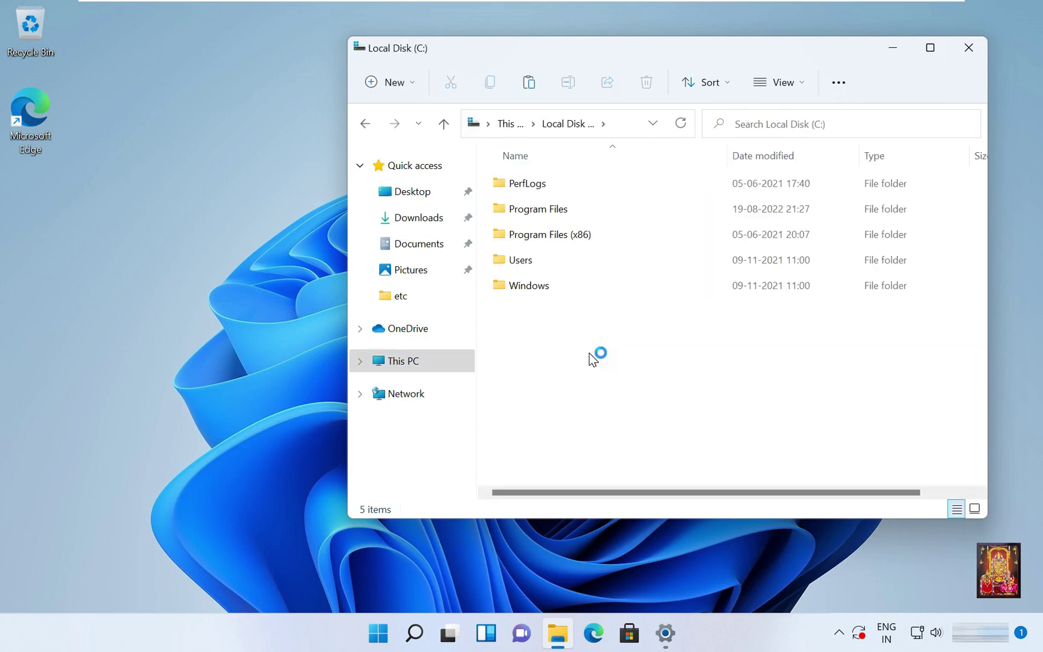
left_click(521, 289)
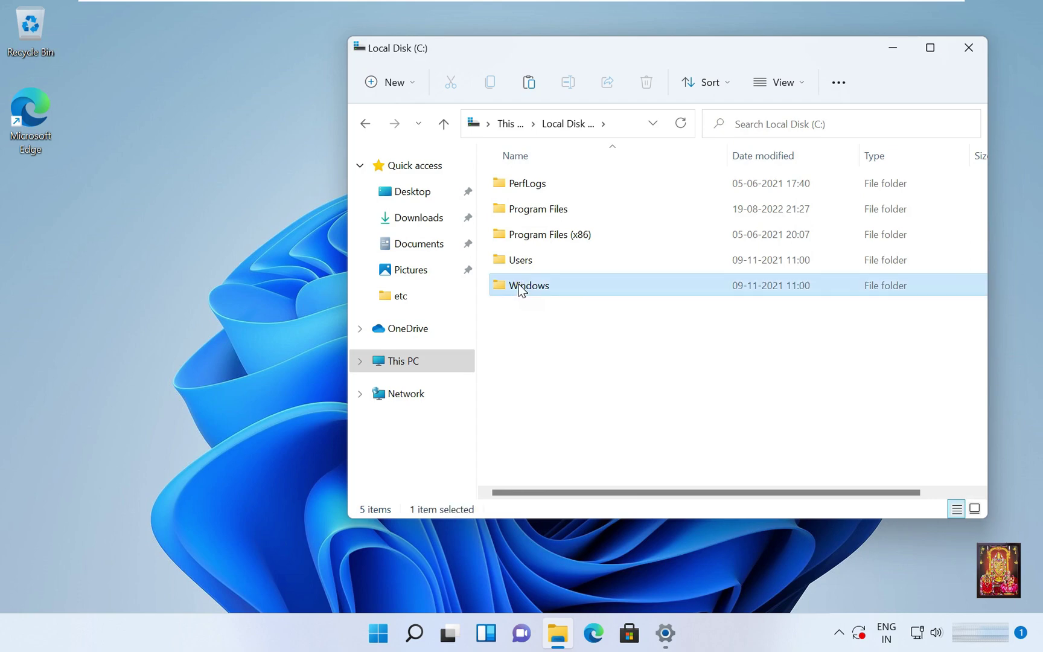
double_click(521, 288)
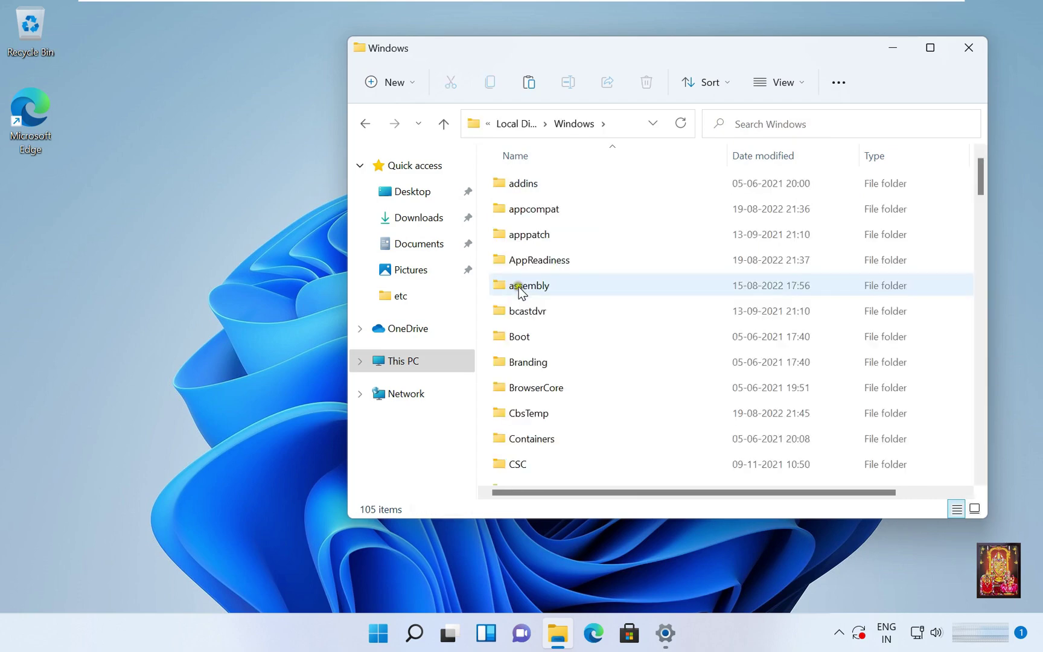
Step: Open the System32 folder inside Windows
left_click(525, 346)
key("s")
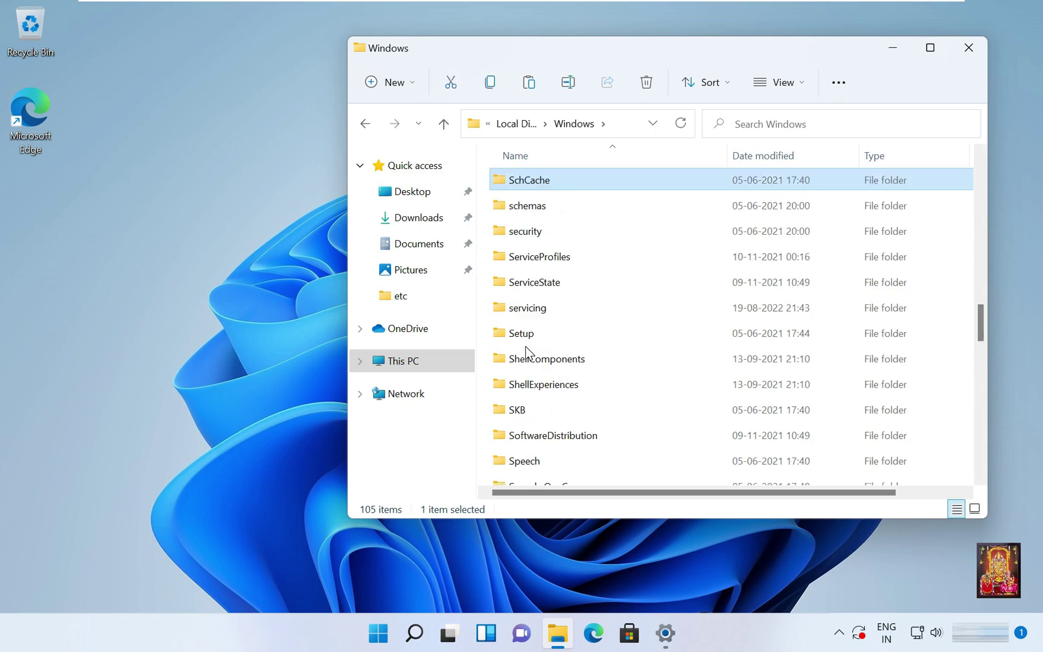
key("y")
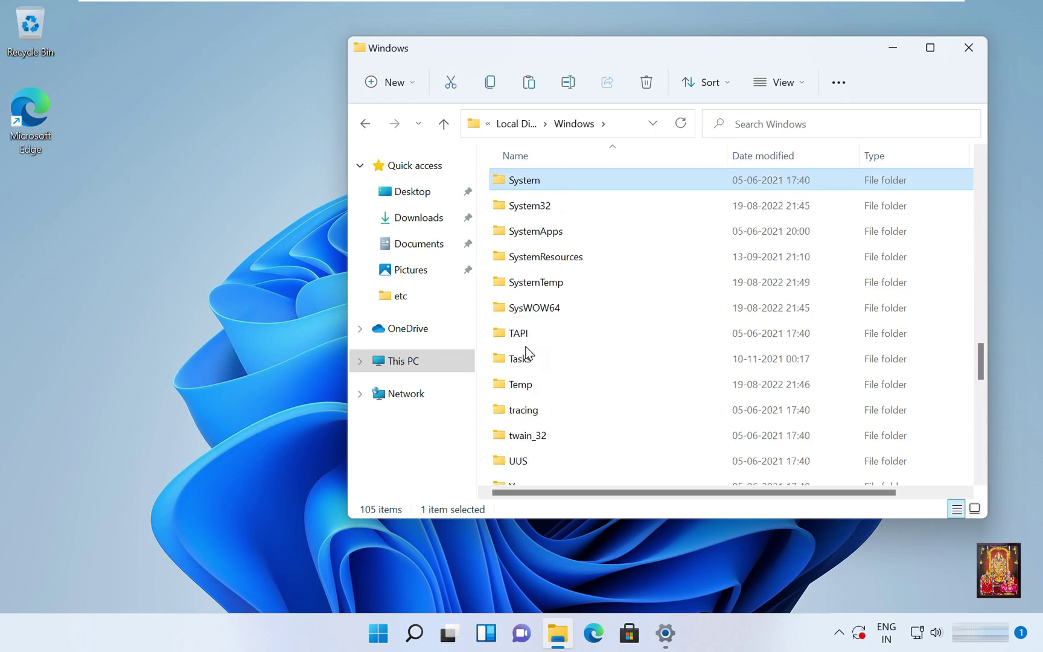
left_click(547, 210)
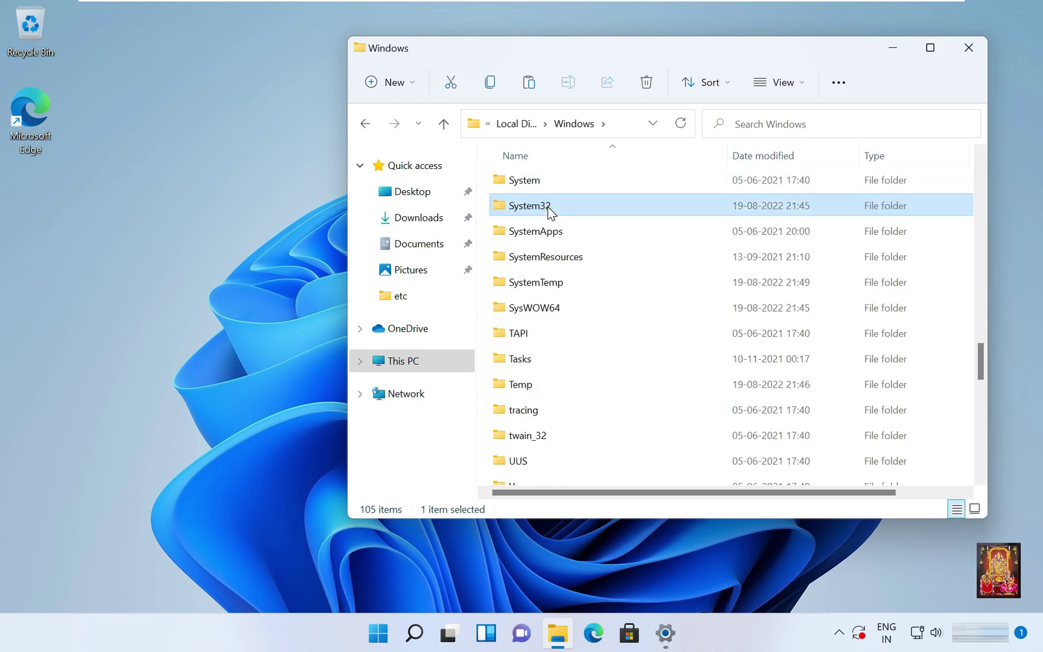
double_click(548, 208)
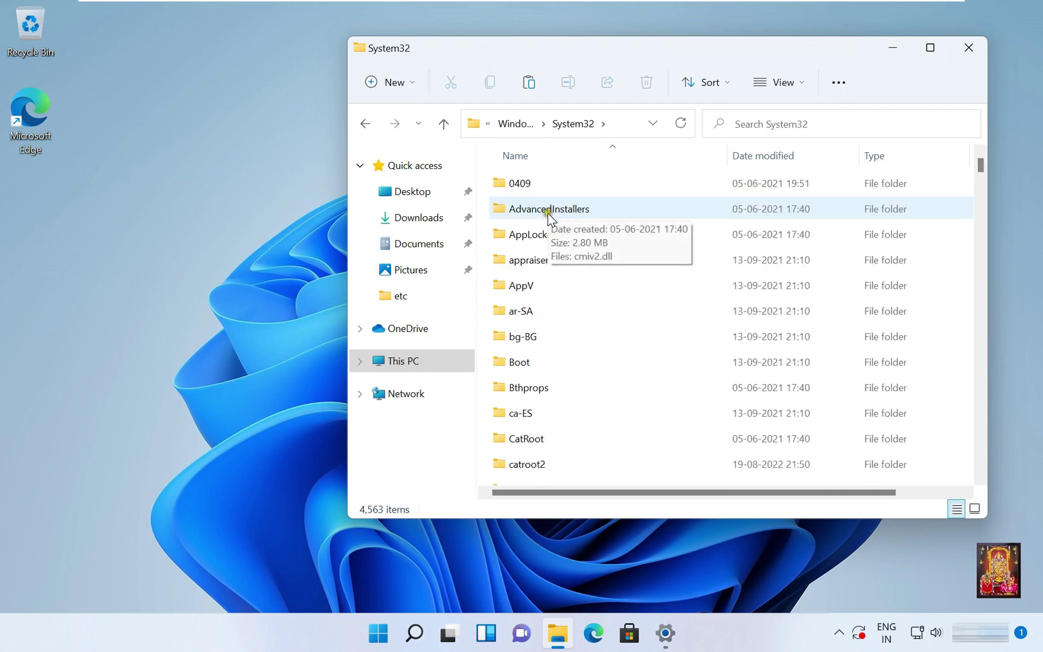
Step: Open the drivers folder inside System32
left_click(544, 236)
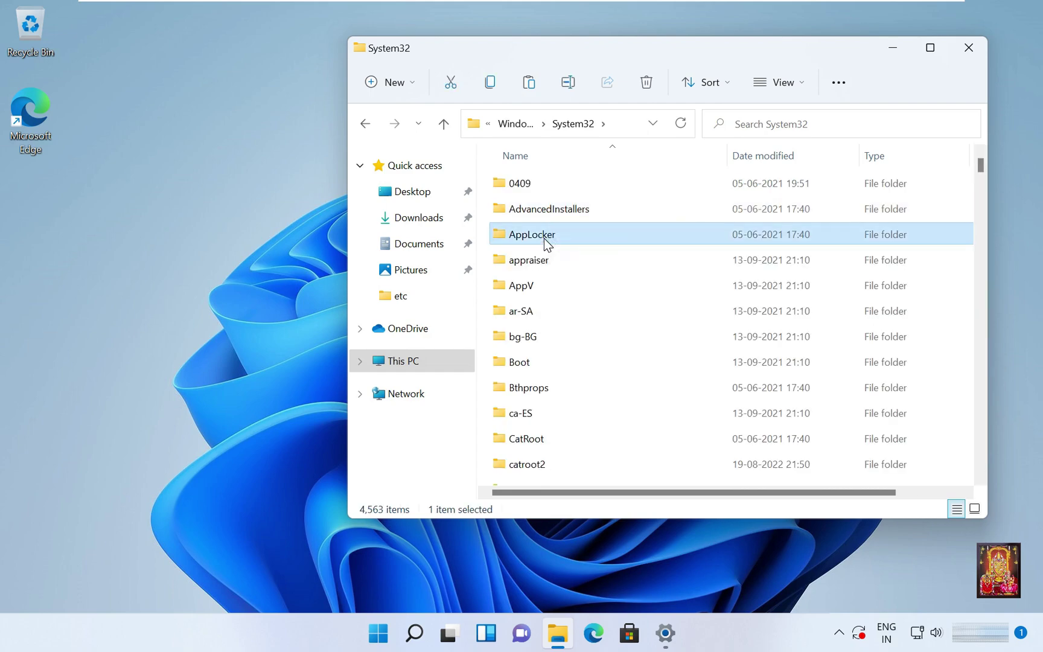
key("d")
key("r")
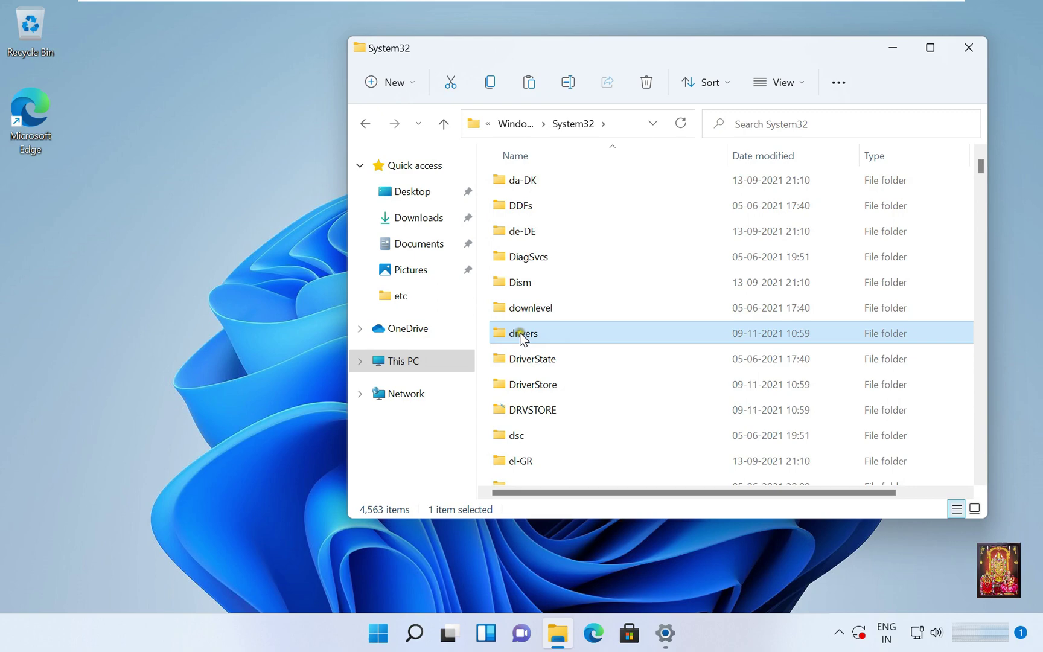
left_click(540, 335)
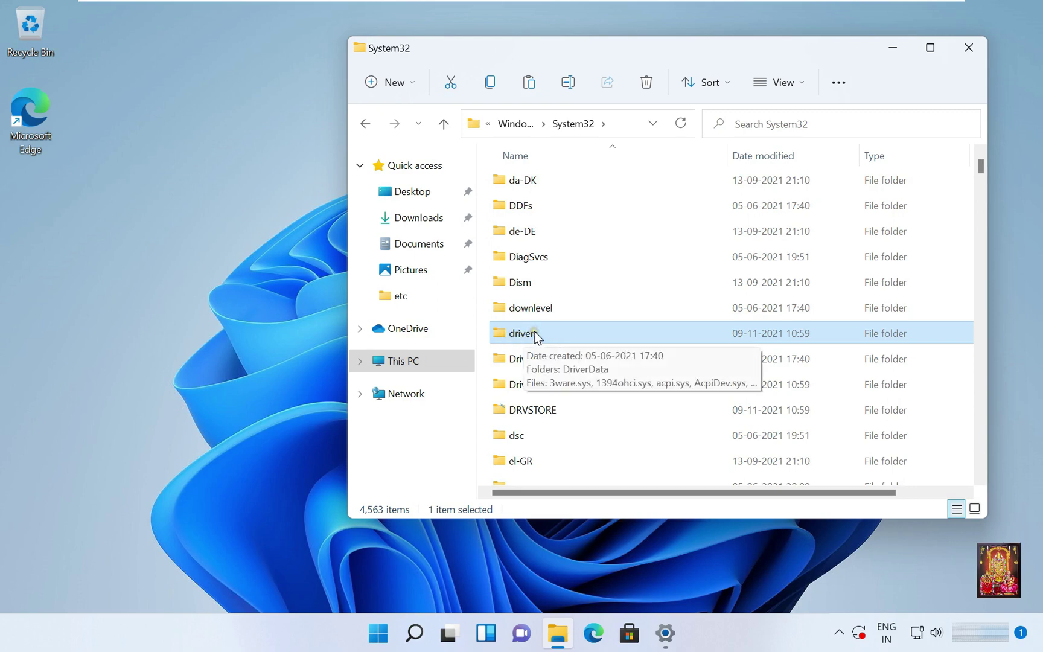
double_click(535, 333)
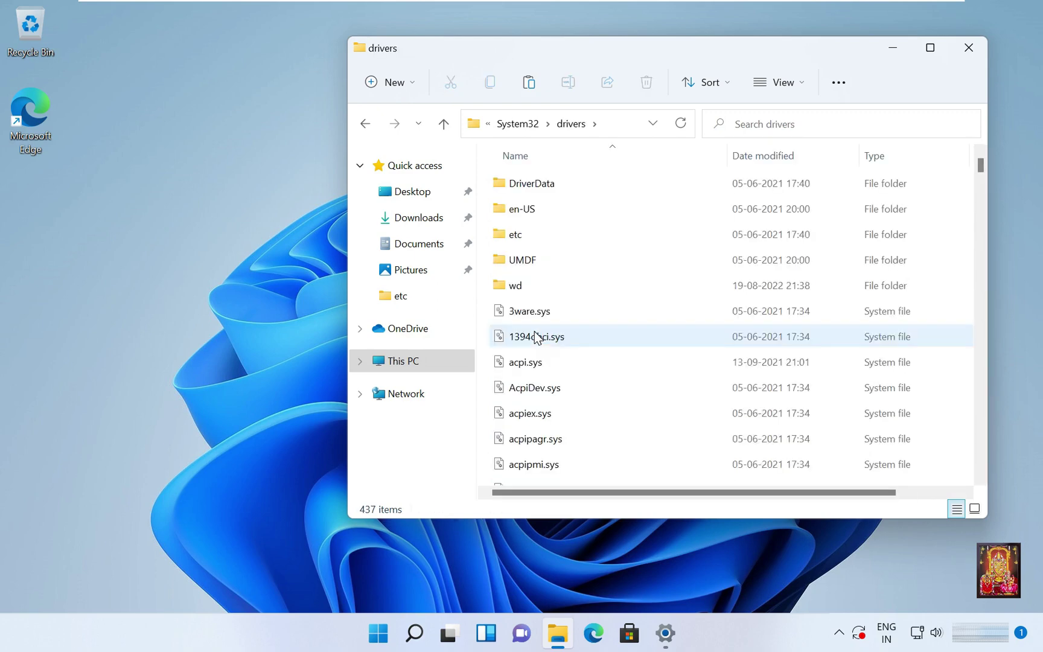
Step: Open the etc folder and paste a copy of the hosts file onto the desktop
left_click(519, 236)
double_click(520, 237)
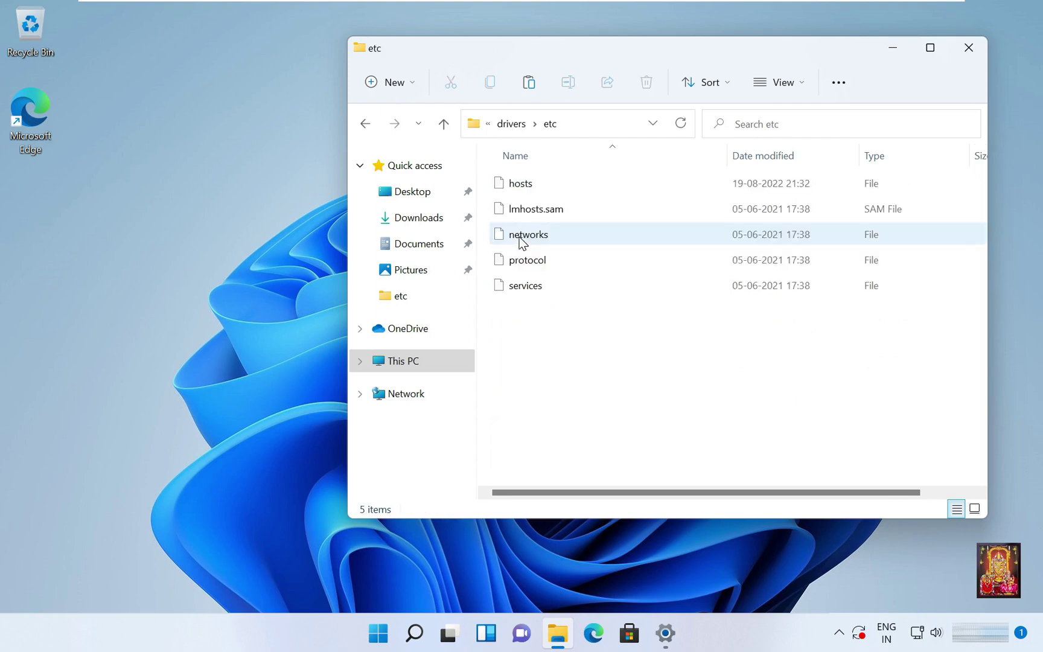
left_click(522, 192)
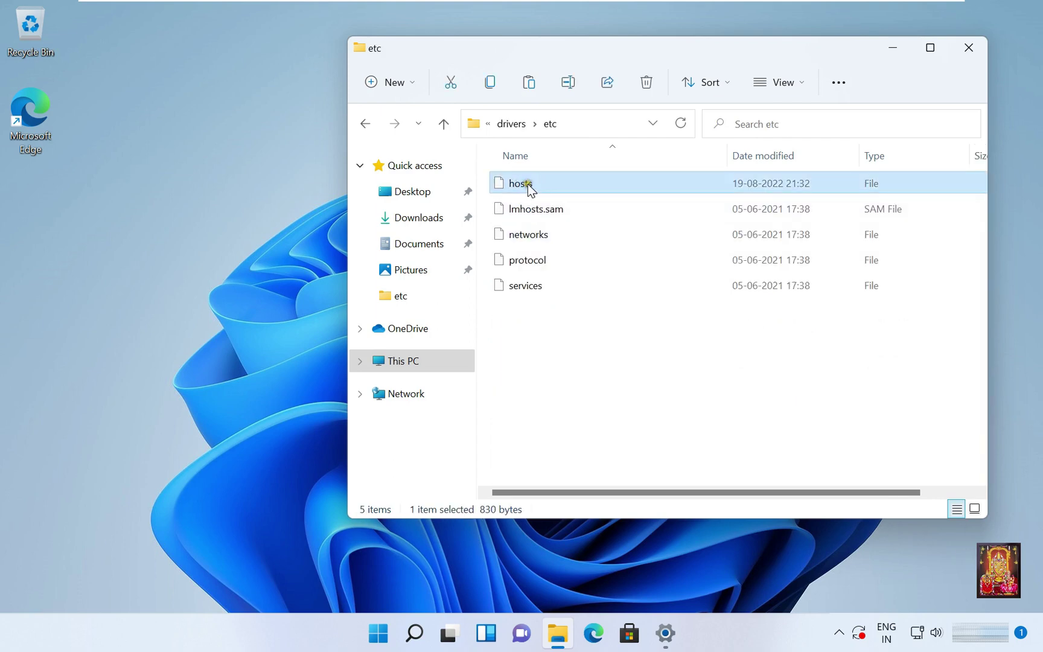
right_click(528, 186)
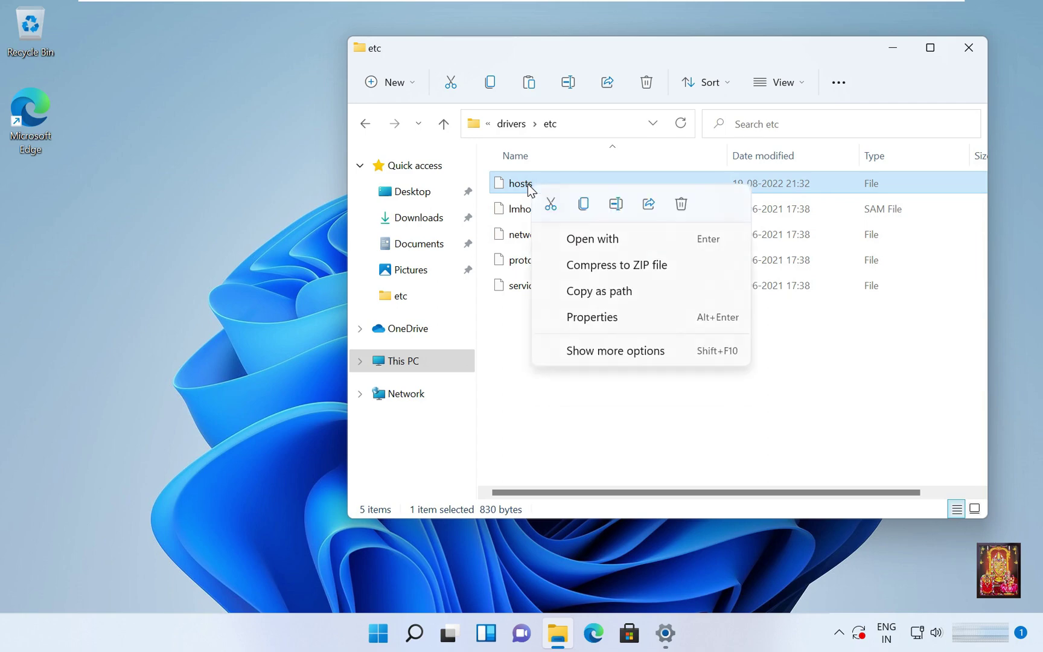
left_click(585, 206)
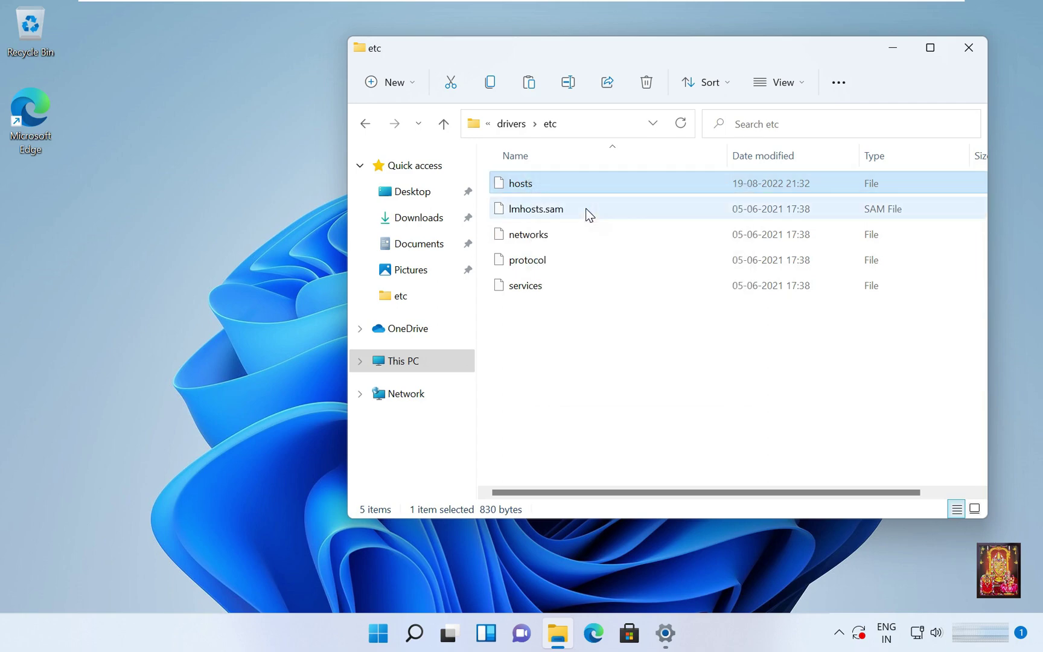
left_click(90, 207)
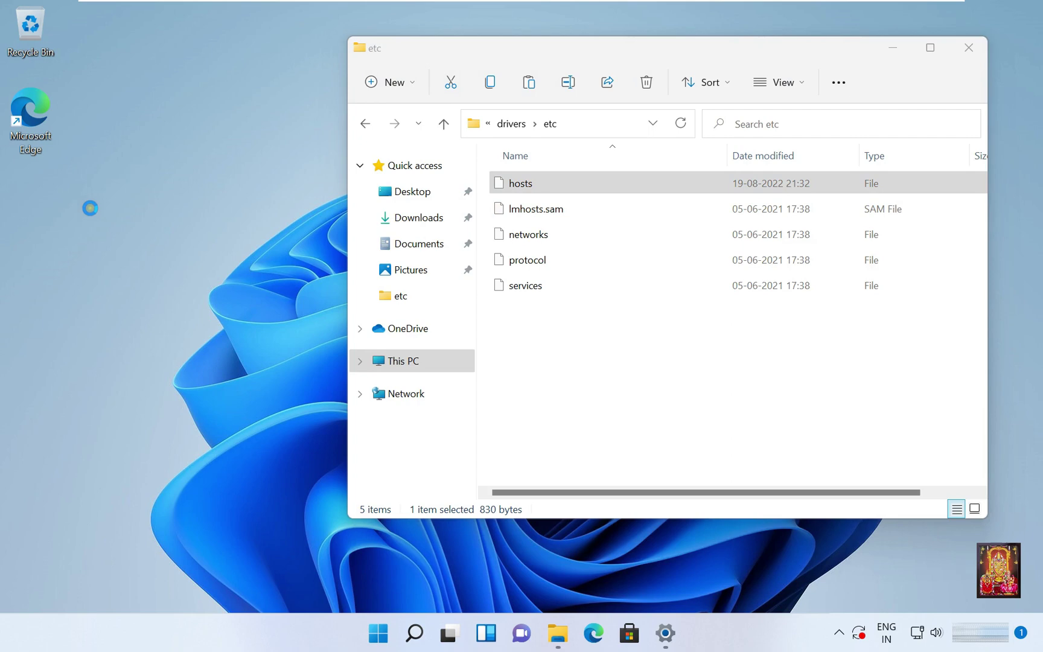
right_click(90, 208)
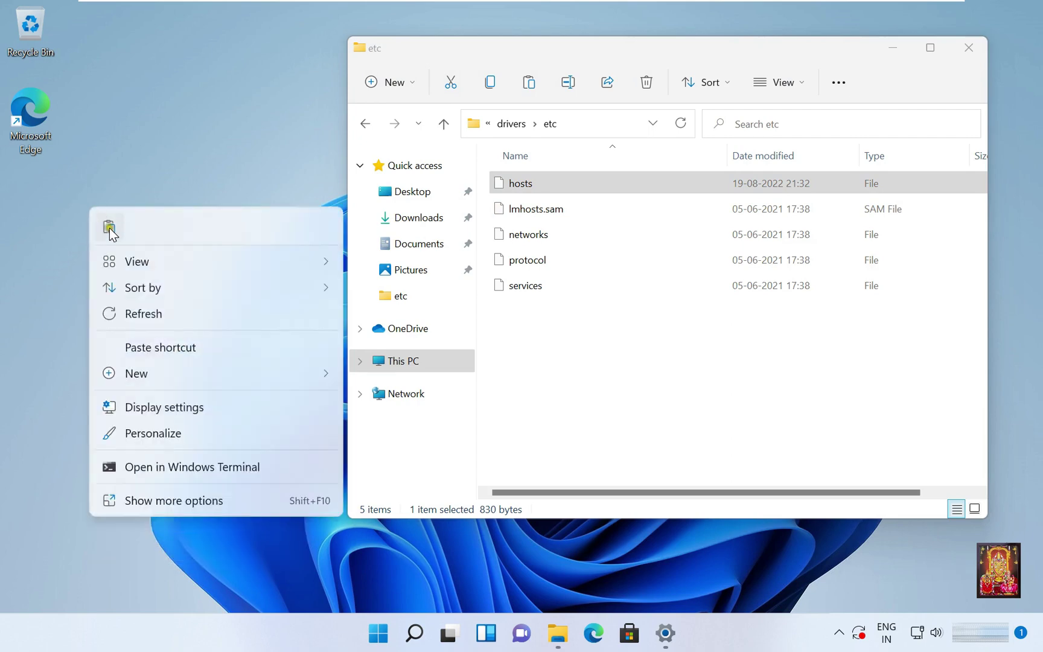
left_click(109, 228)
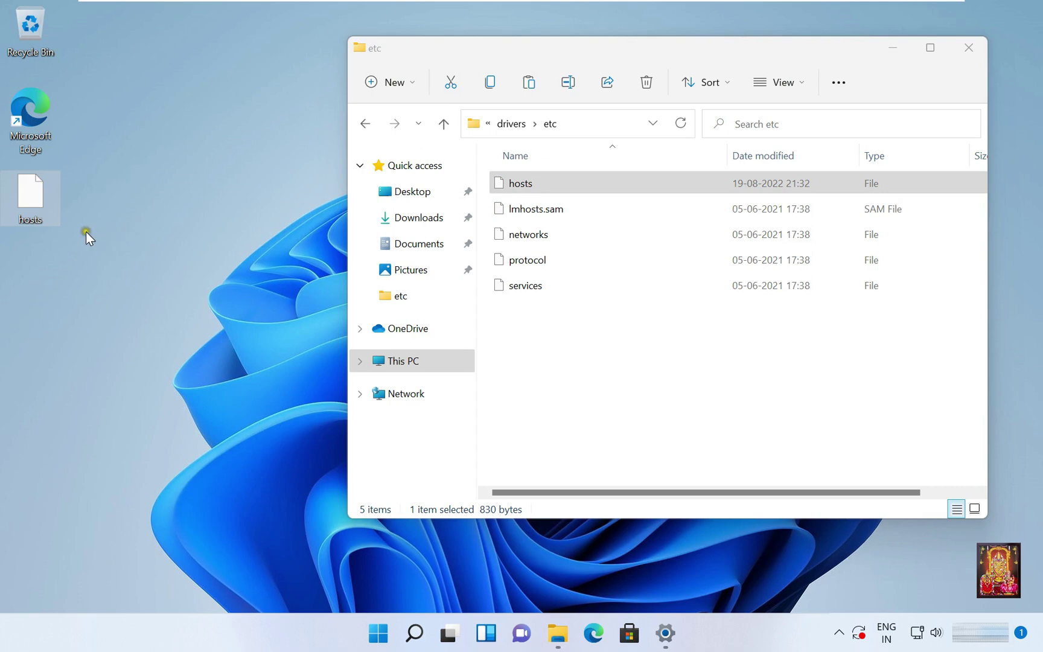
Step: Open the desktop hosts copy with Notepad
right_click(30, 206)
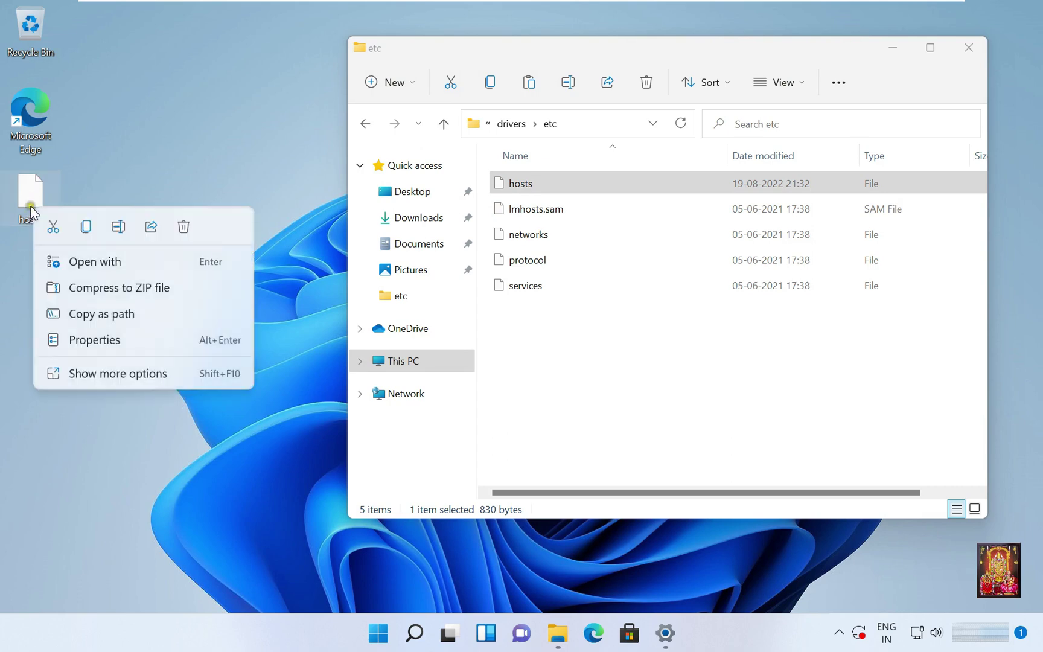
left_click(92, 263)
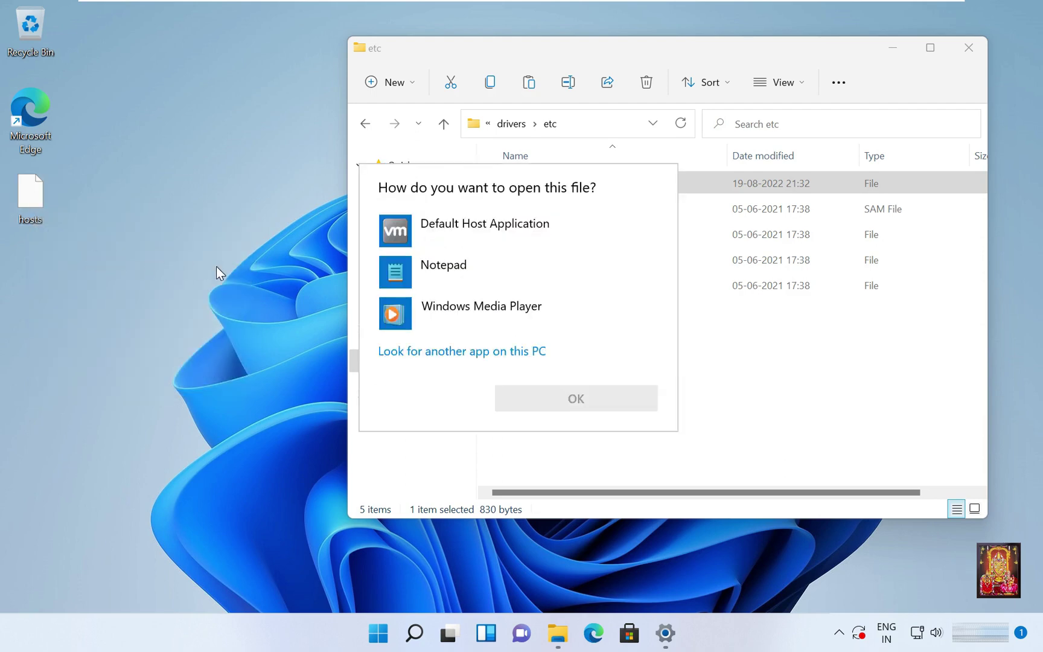
left_click(433, 271)
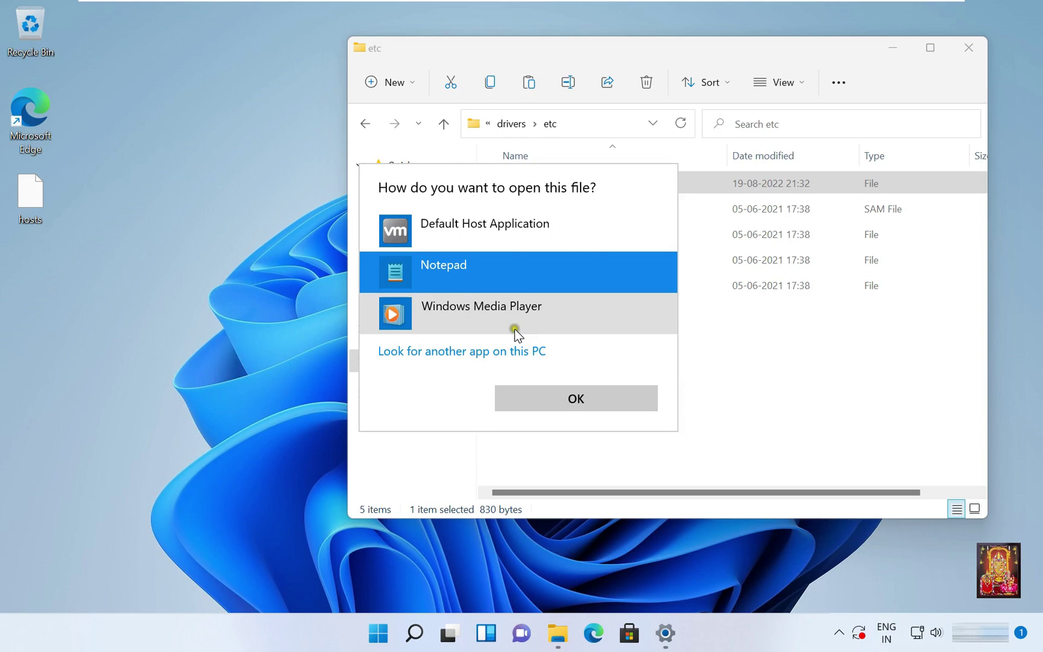
left_click(592, 399)
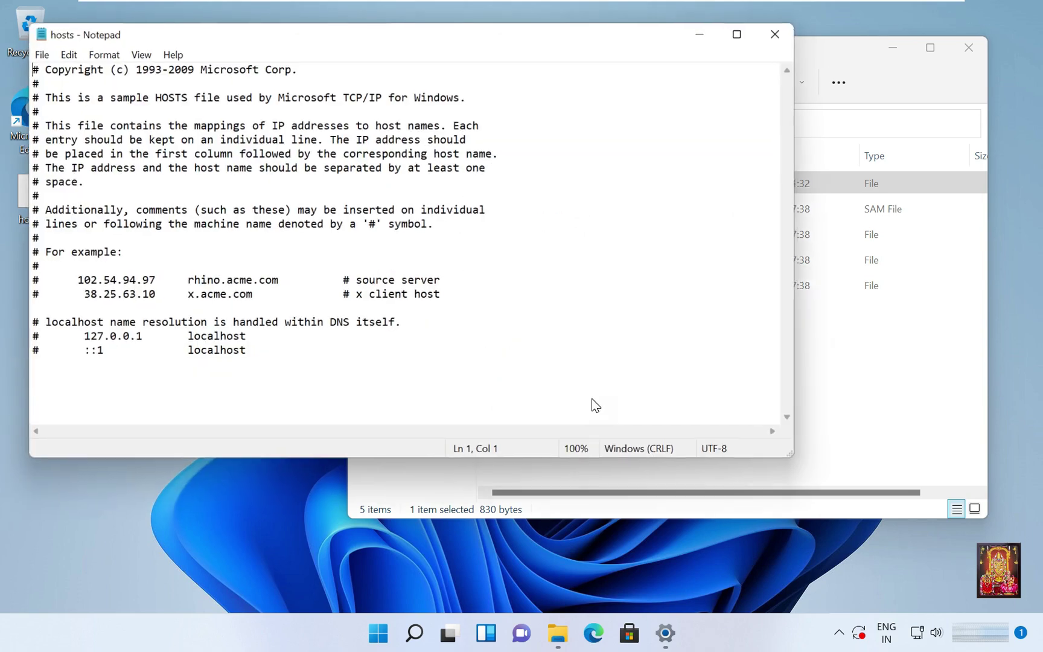
left_click(32, 379)
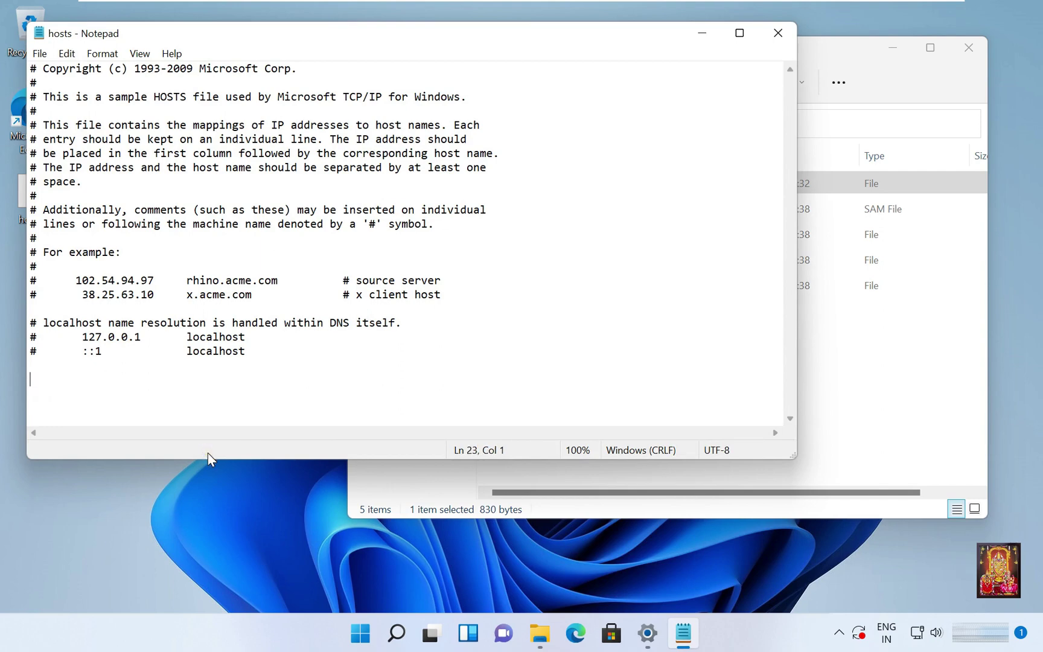
type("127.0.0.")
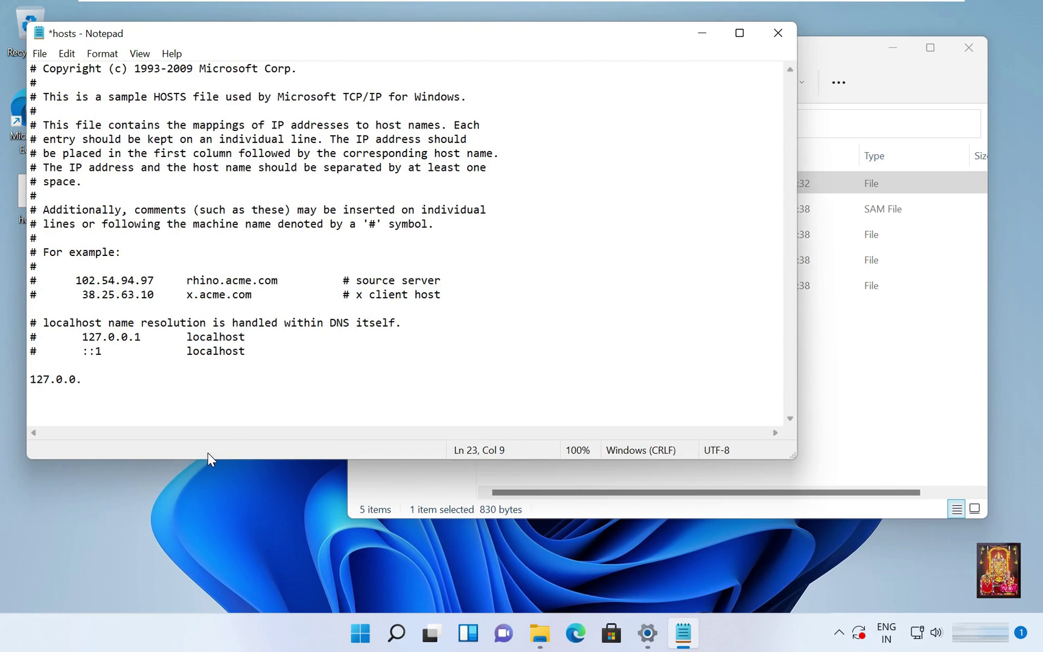
type("1")
key("Tab")
key("Tab")
type("www.you")
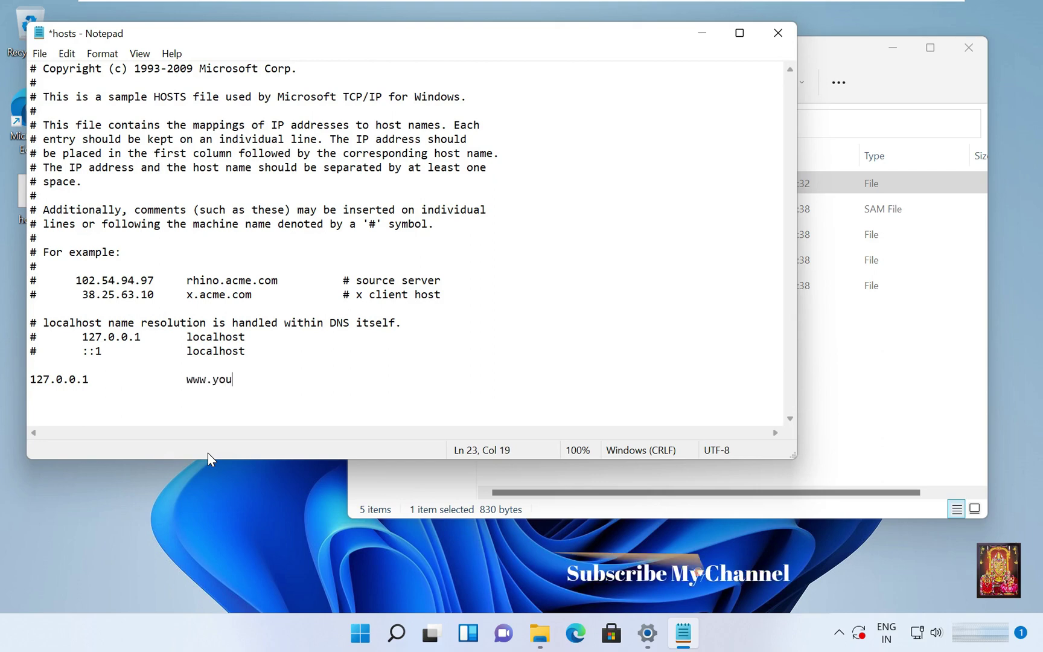
type("tube")
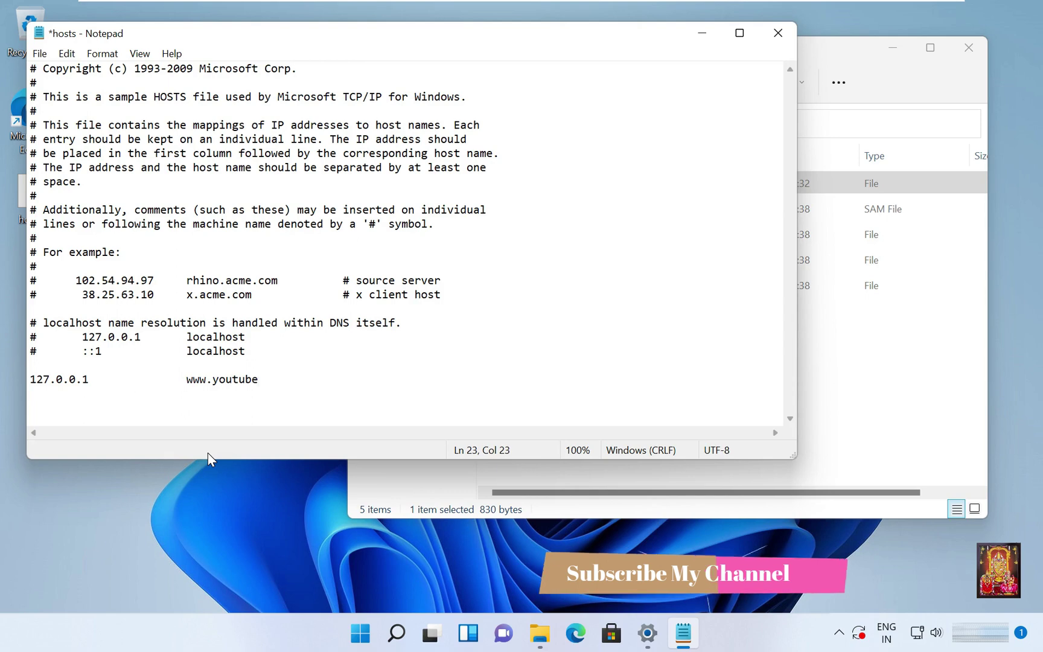
type(".com")
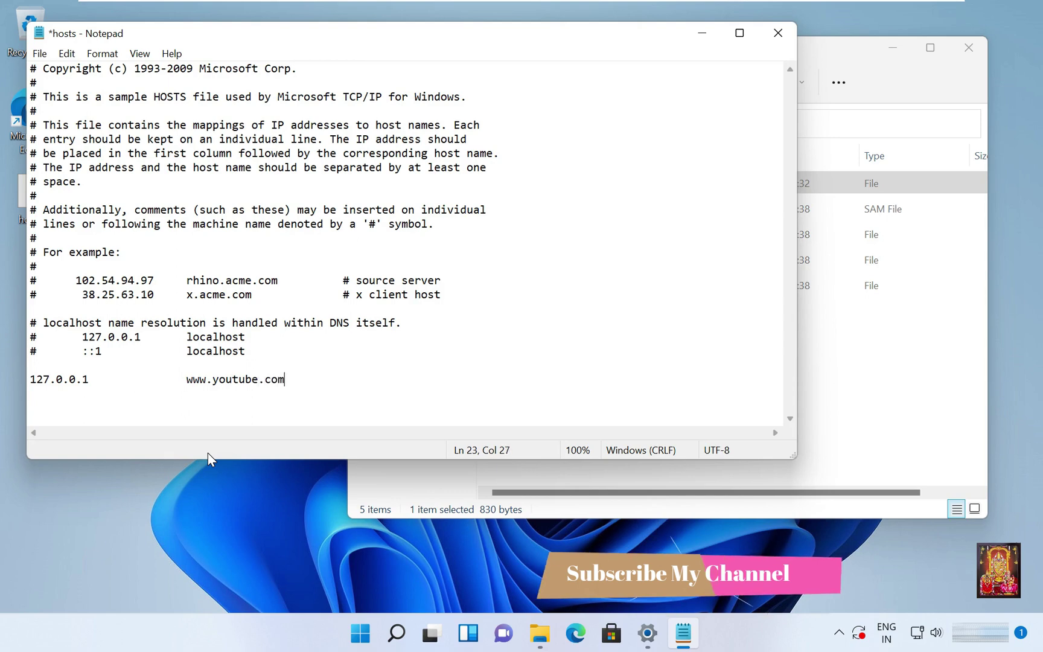
key("Return")
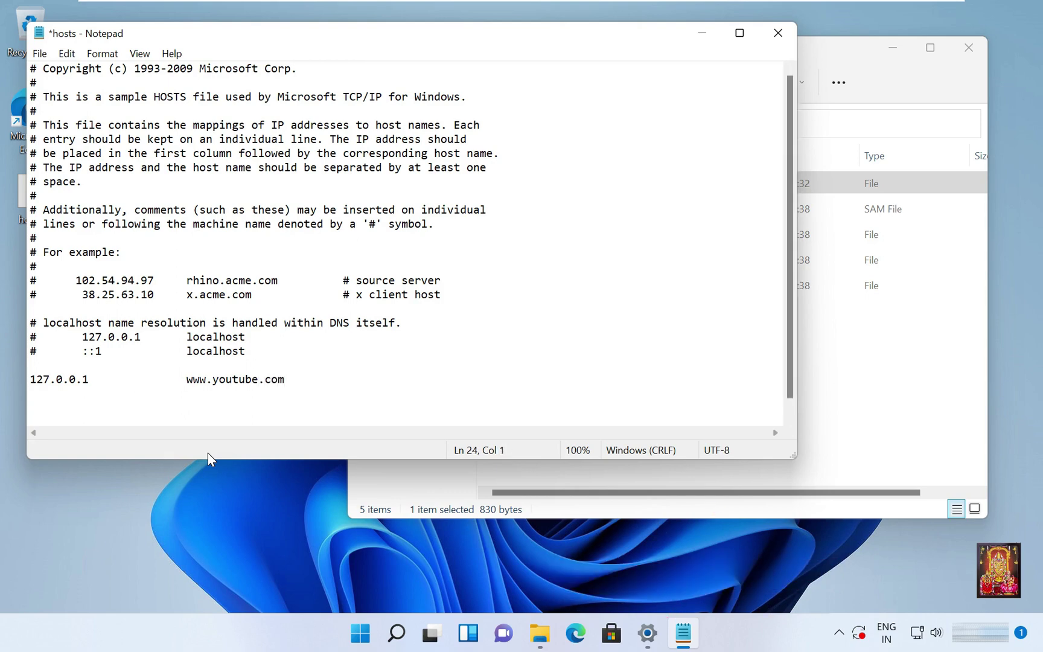
type("127.0.0.1")
key("Tab")
key("Tab")
type("youtube.com")
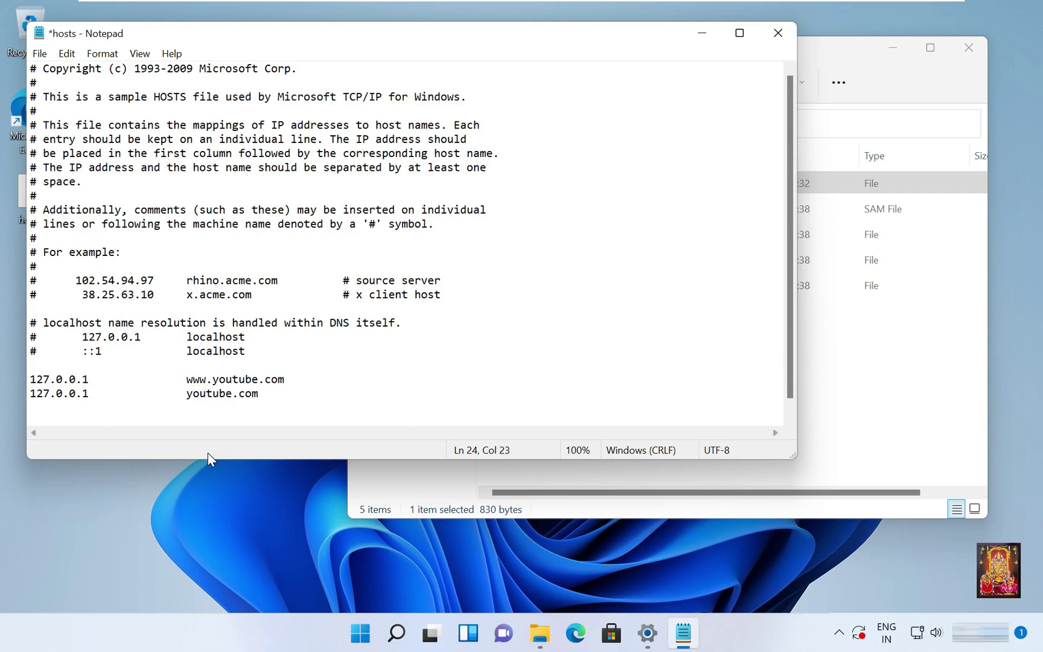
Step: Save the edited hosts file and close Notepad
left_click(40, 54)
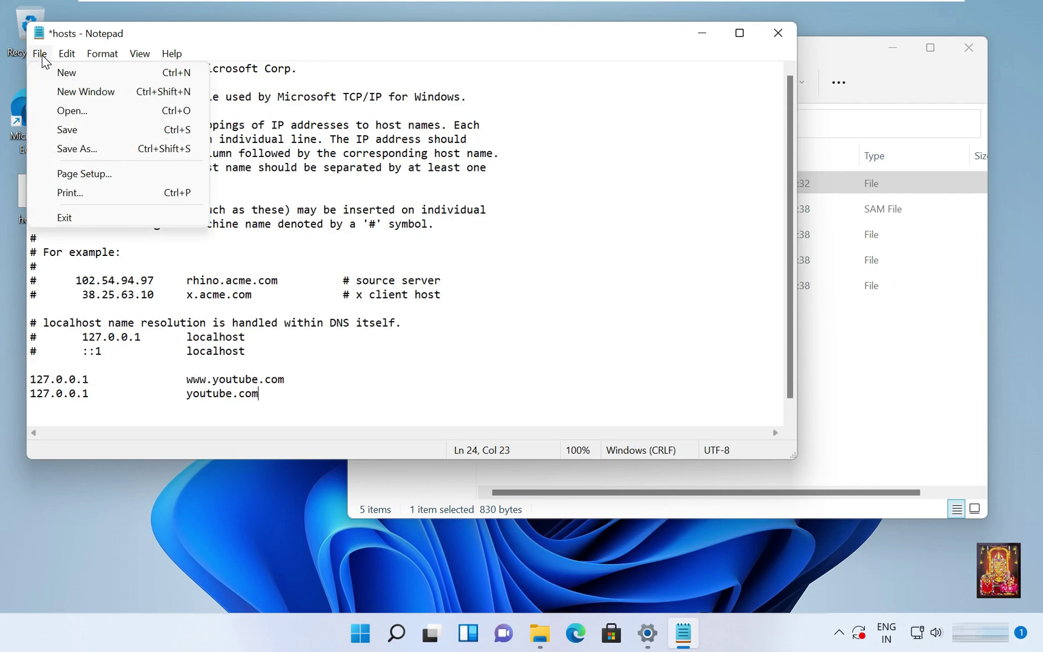
left_click(67, 129)
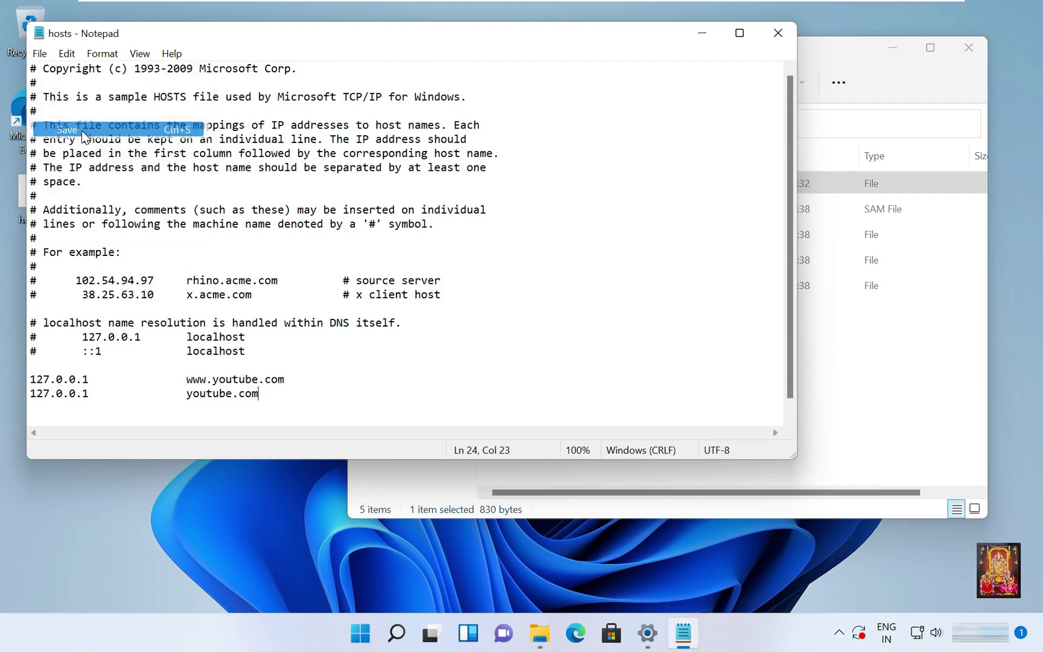
left_click(772, 33)
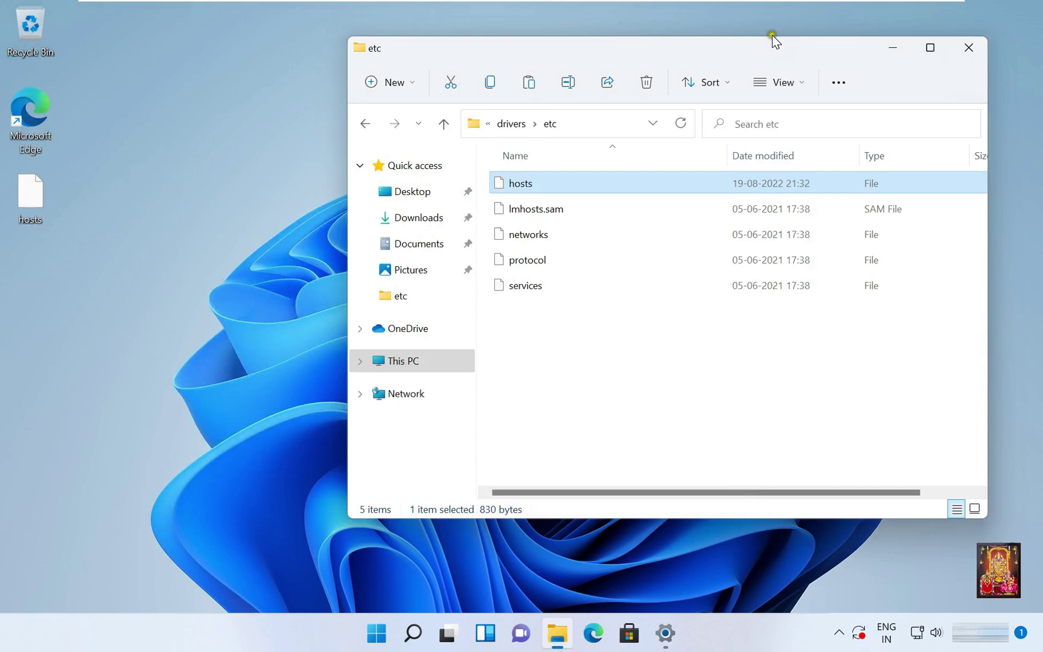
Step: Copy the desktop hosts file into etc, replacing the original with administrator permission
left_click(30, 197)
right_click(29, 196)
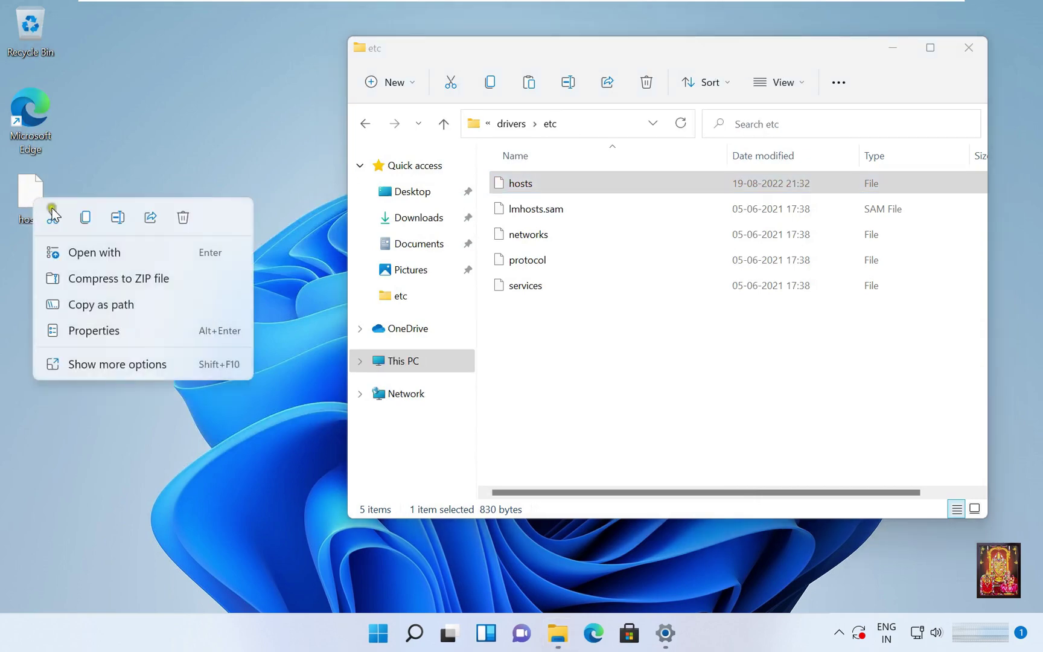
left_click(83, 220)
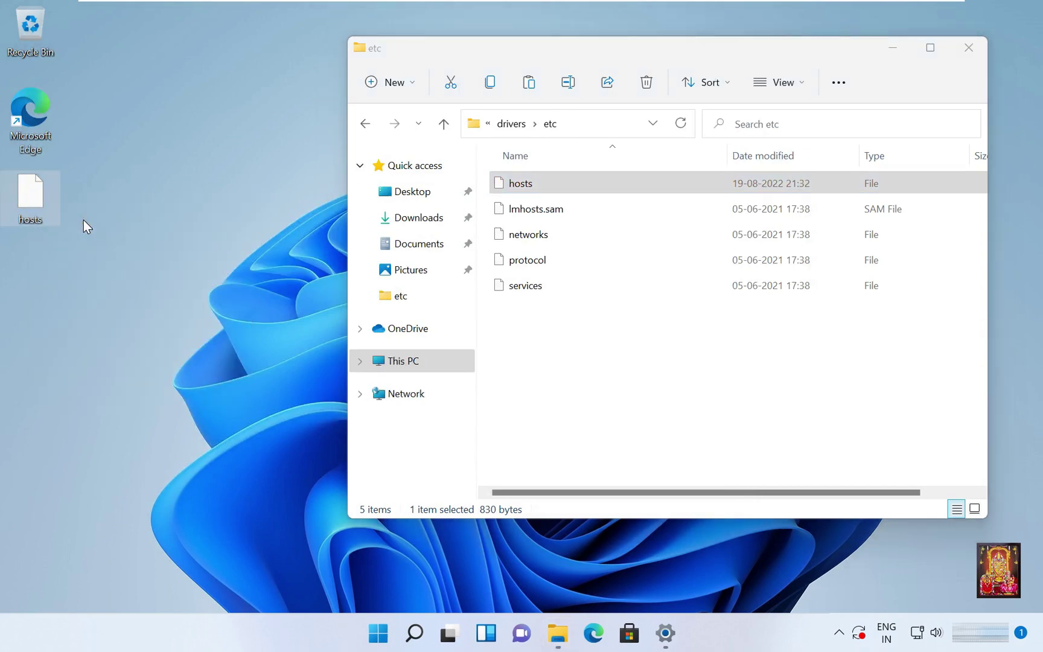
left_click(543, 349)
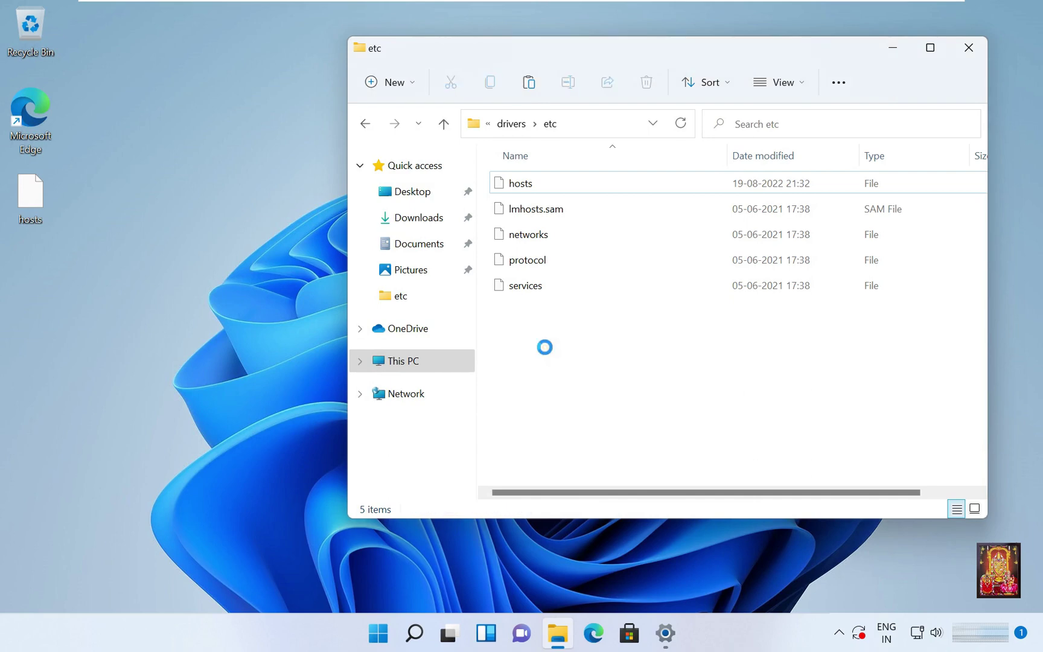
right_click(545, 347)
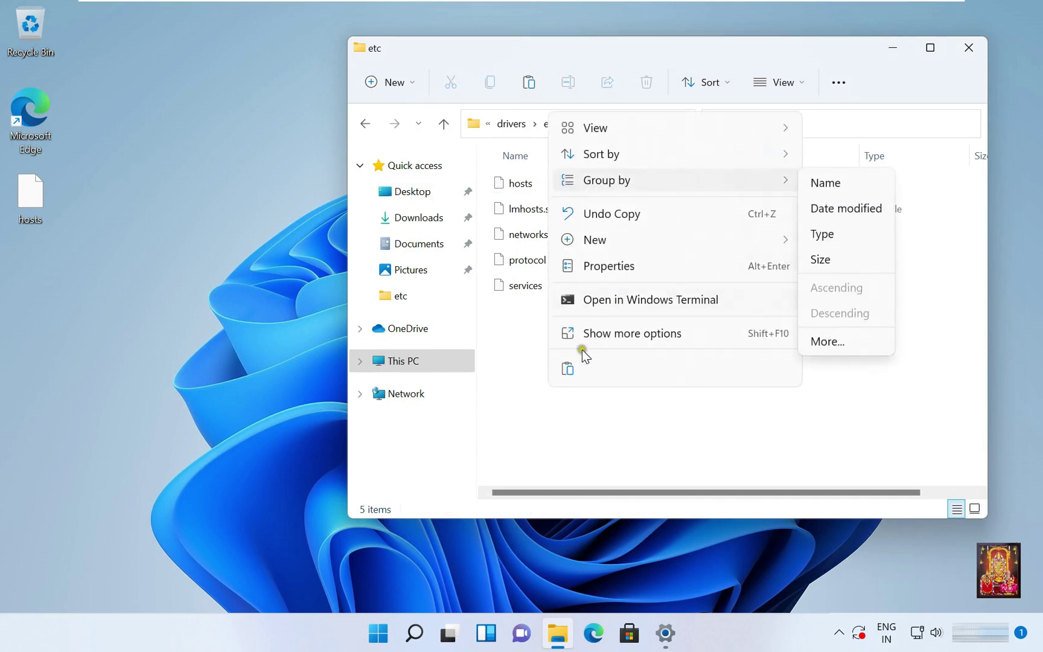
left_click(568, 374)
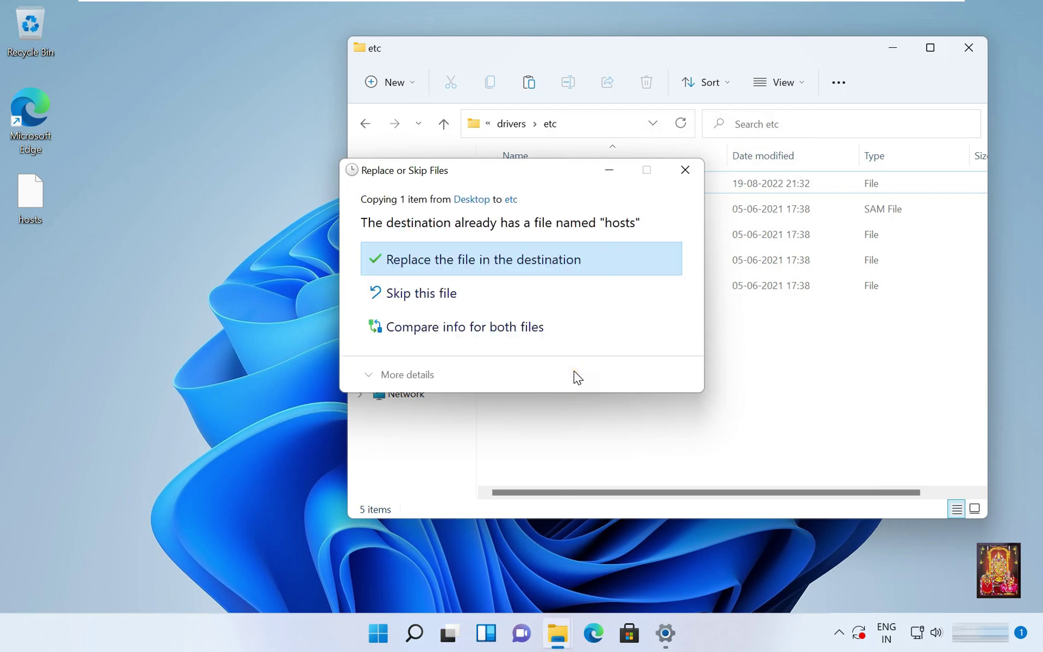
left_click(437, 261)
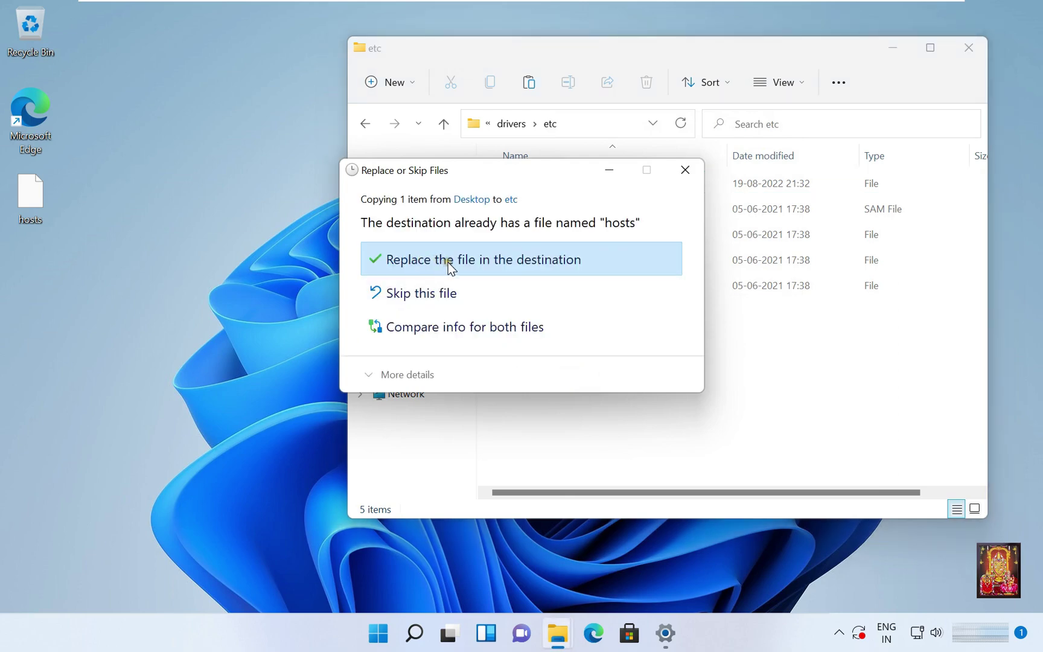
left_click(448, 261)
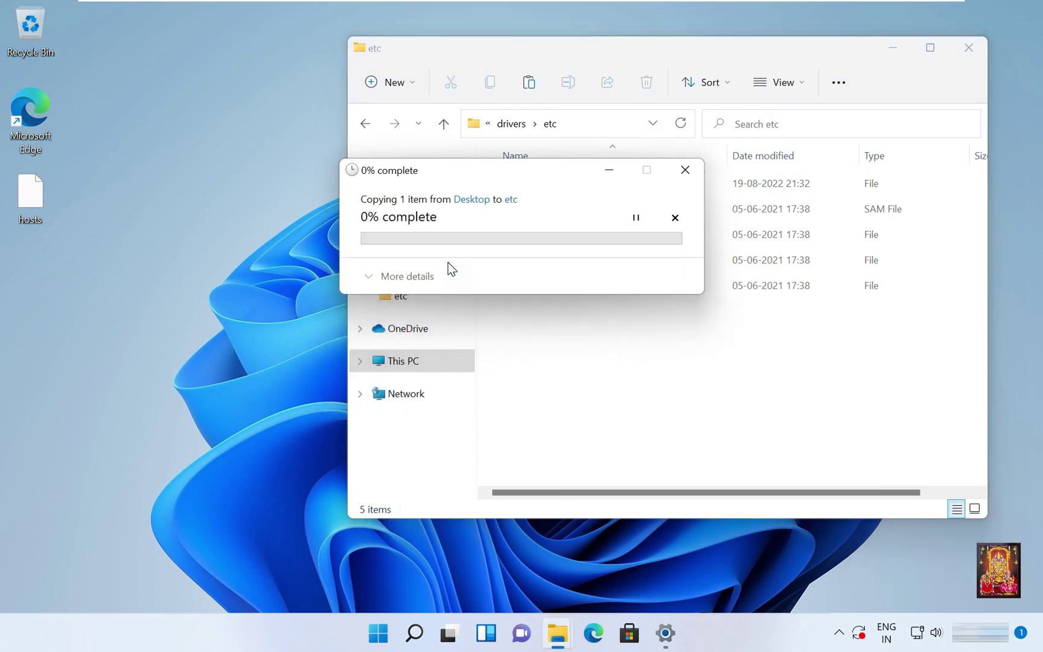
left_click(465, 269)
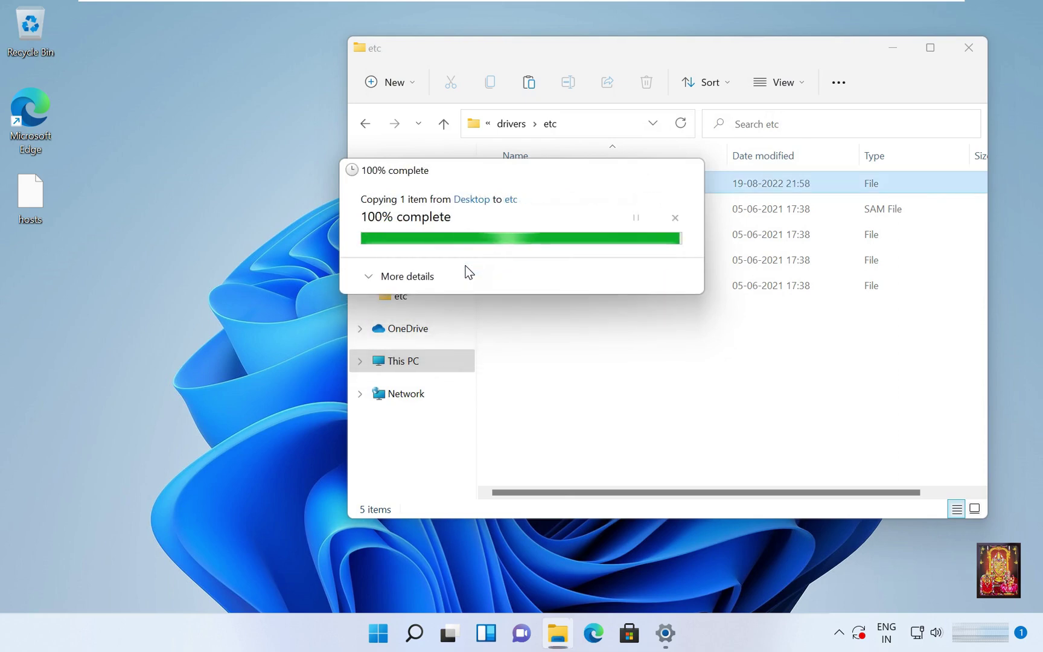
Step: Reopen Edge and load youtube.com, which now fails to connect
left_click(594, 633)
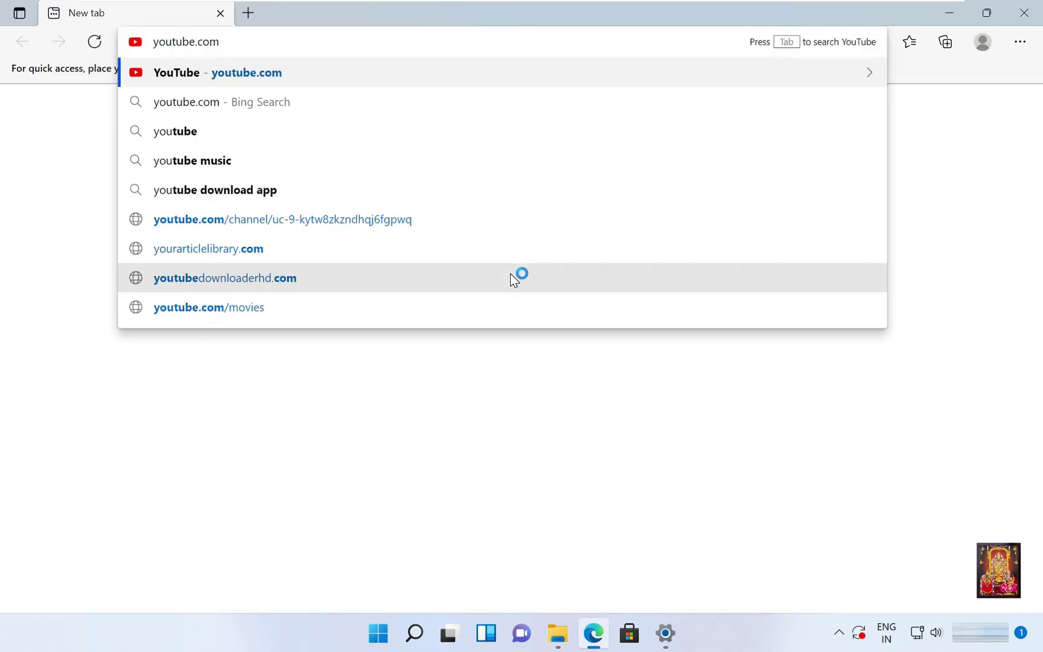
key("Return")
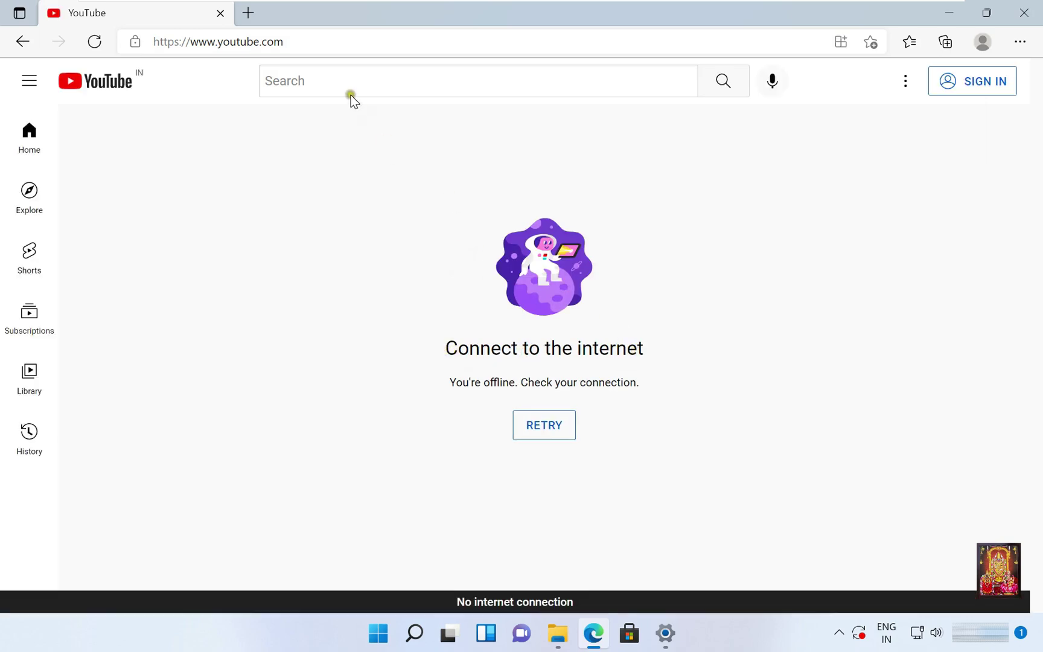
Step: Navigate Edge to facebook.com to confirm other sites still load
left_click(315, 42)
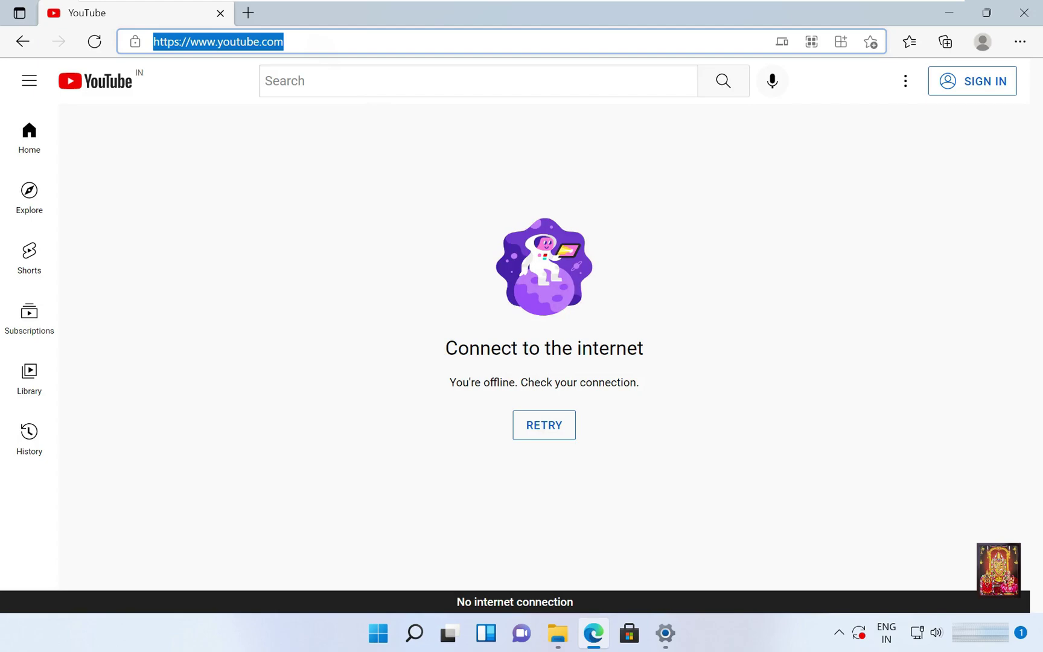
type("facebook")
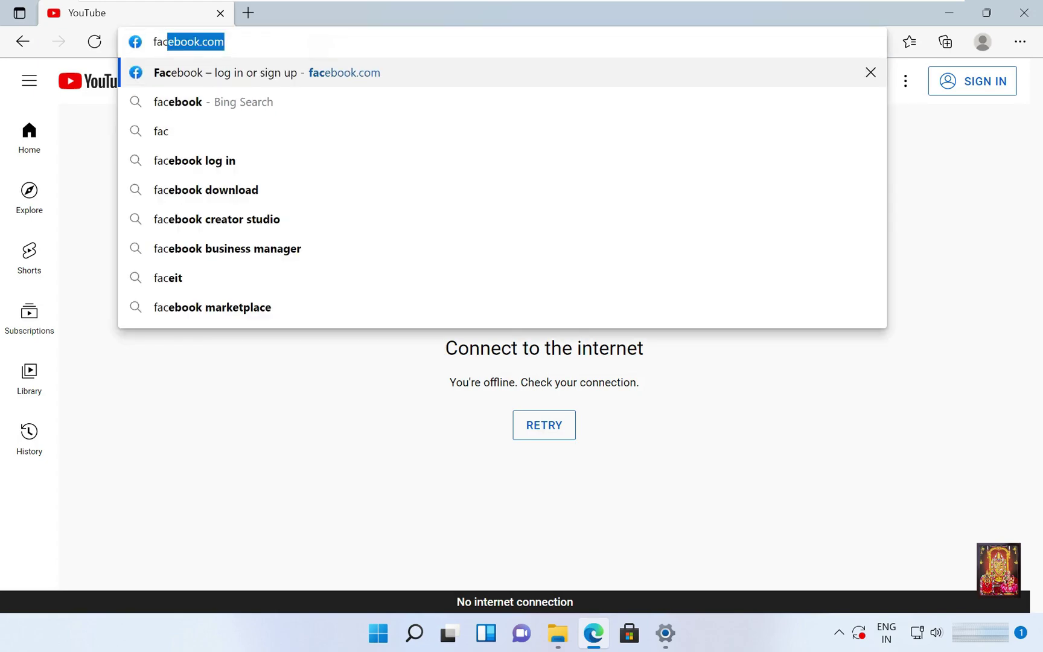
key("End")
key("Return")
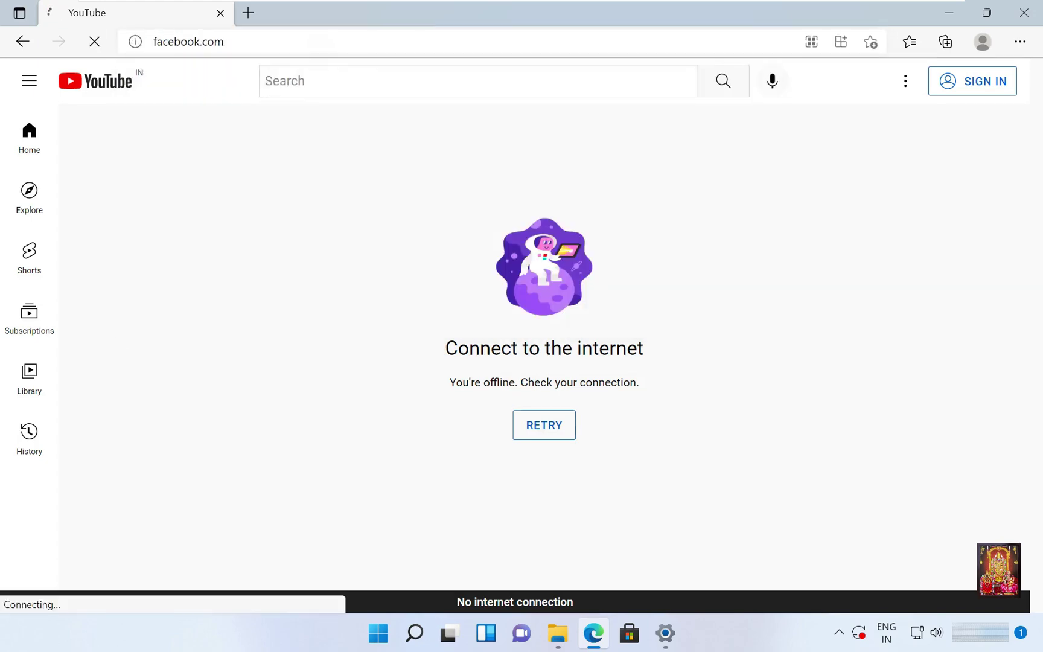